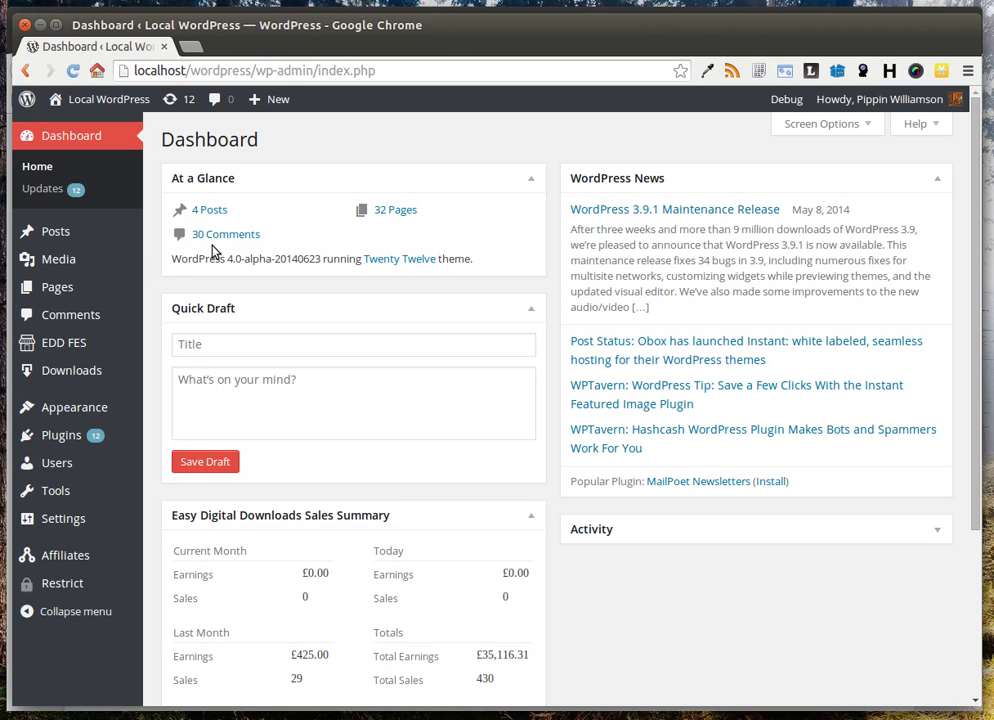
Step: Reveal the EDD FES submenu in the WordPress admin sidebar
mouse_move(114, 343)
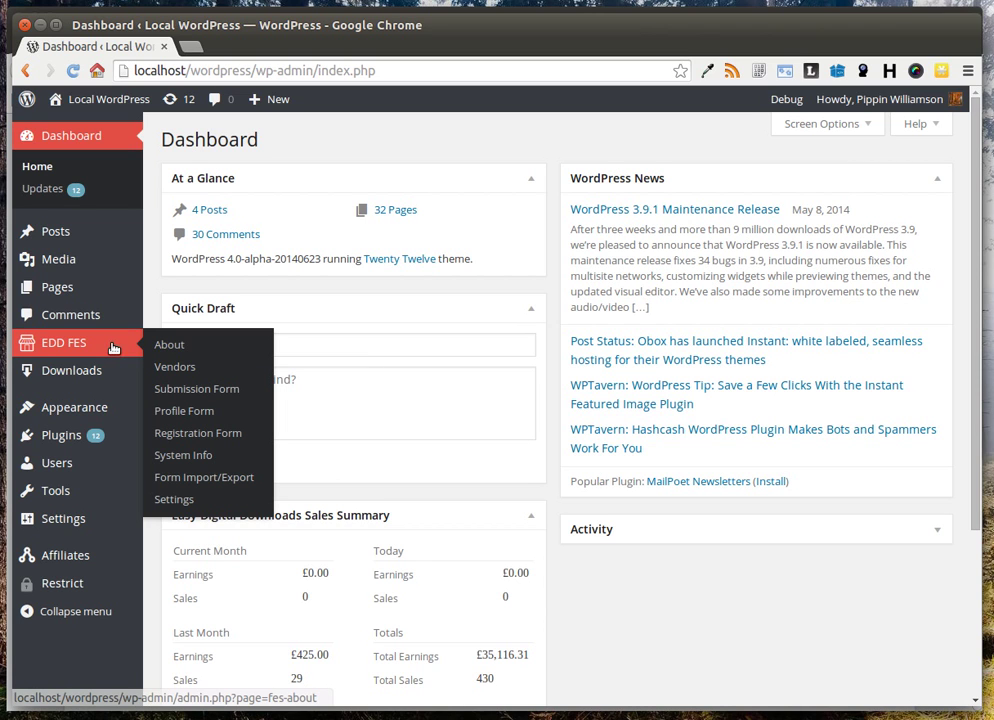
Step: Open the FES Registration Form editor and collapse all six fields to their titles
left_click(224, 438)
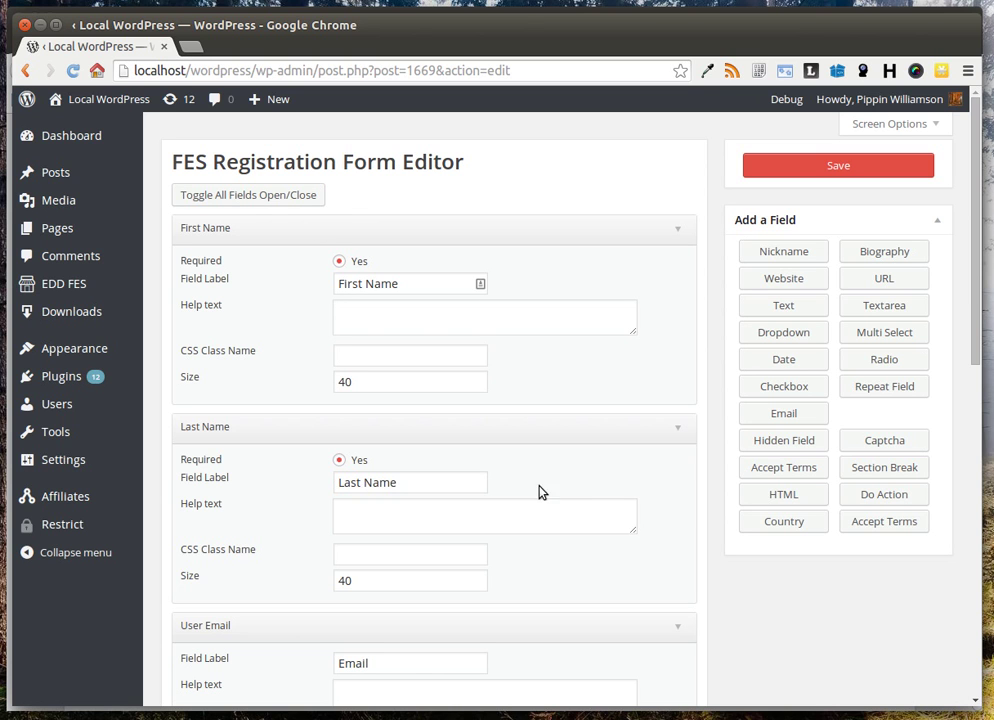
left_click(212, 199)
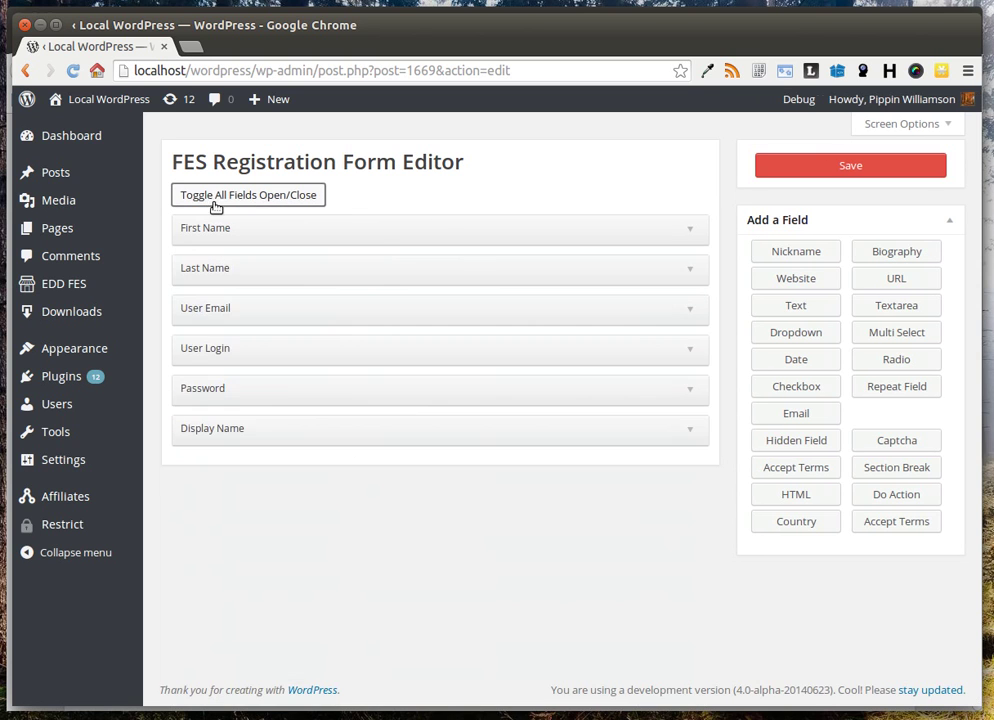
Step: Add a required Biography field (5 rows, 25 columns) as the seventh field and collapse it
left_click(921, 252)
scroll(838, 541, "down", 2)
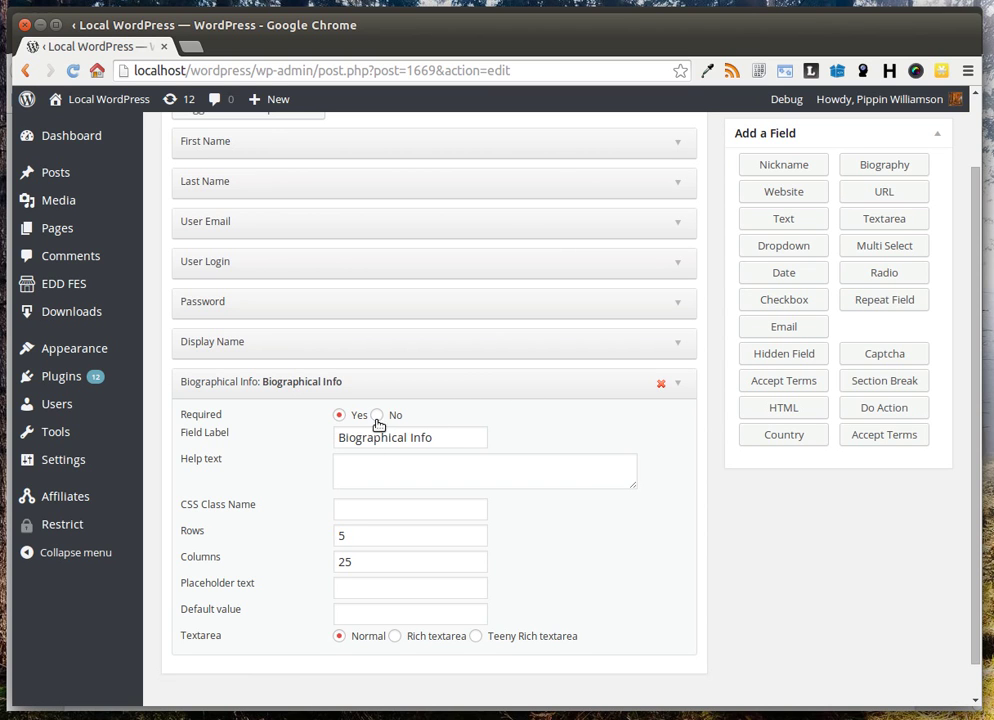
left_click(679, 384)
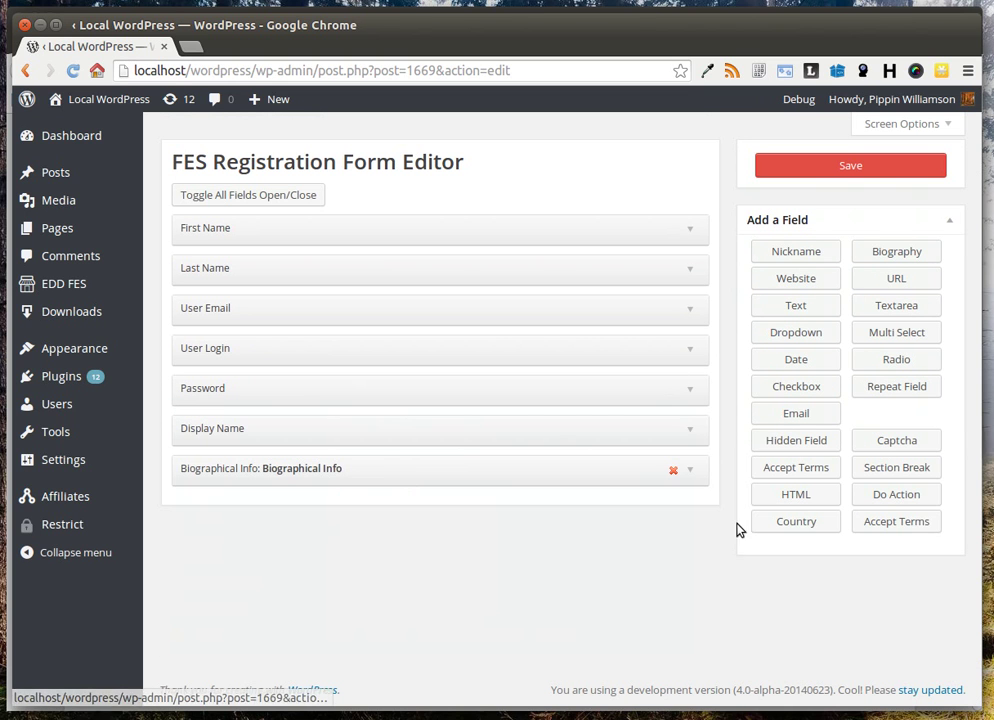
Step: Add an Accept Terms field labelled 'Terms of Agreement' with terms text '.', then save the form
left_click(822, 471)
left_click(408, 542)
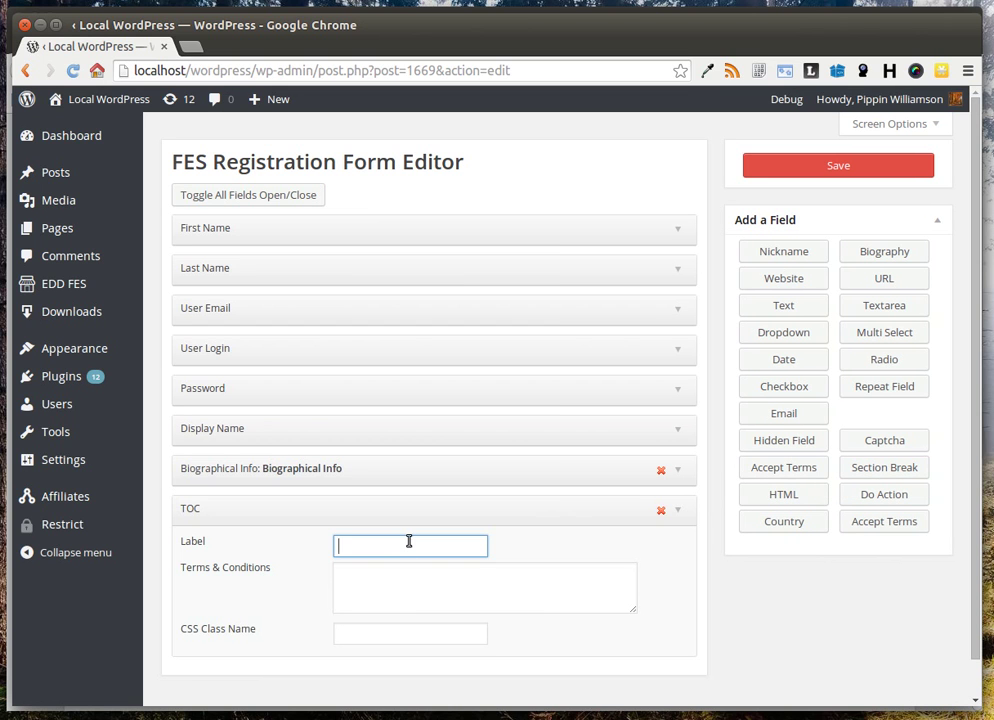
type("Terms of Agreement")
key("Tab")
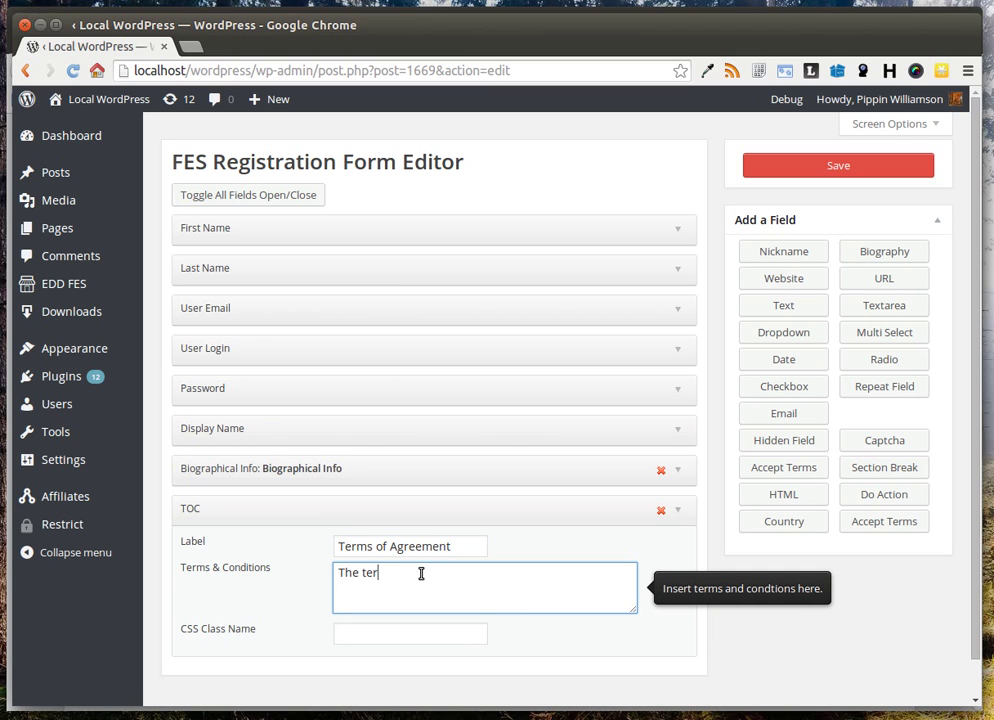
type(".")
left_click(845, 170)
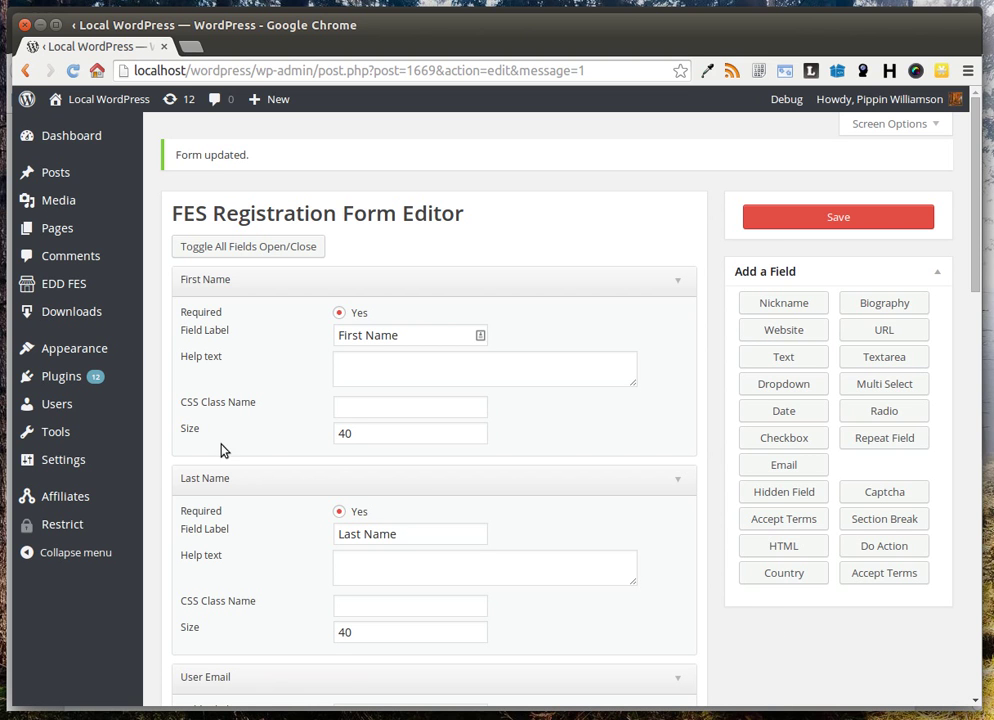
Step: Reload the FES Register page in Firefox to check the Biographical Info and terms fields
key("alt+Tab")
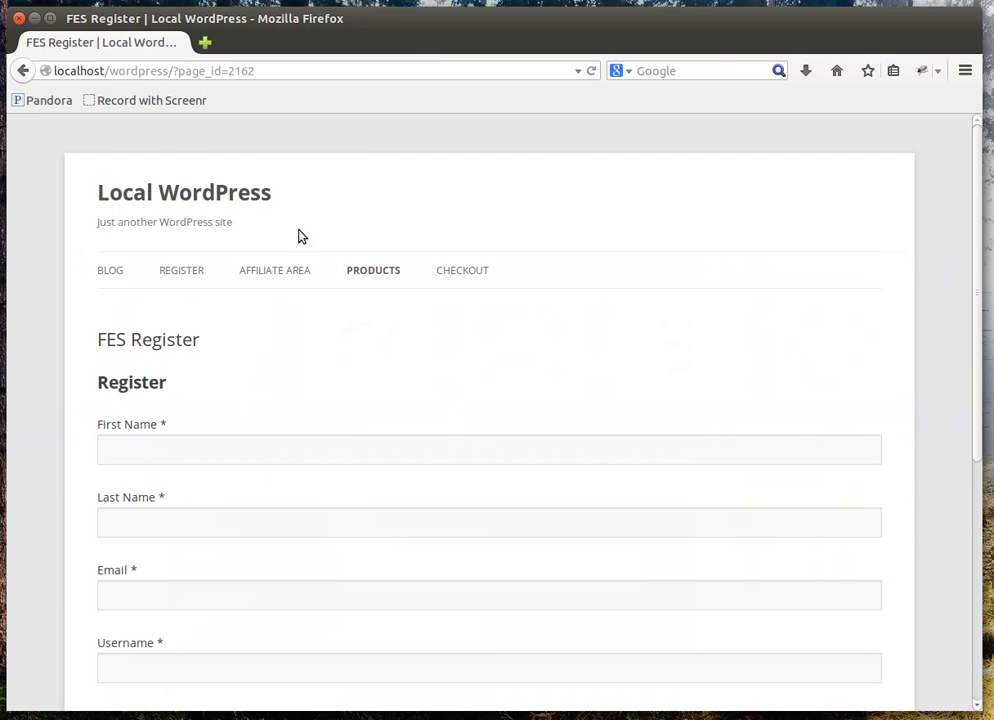
key("F5")
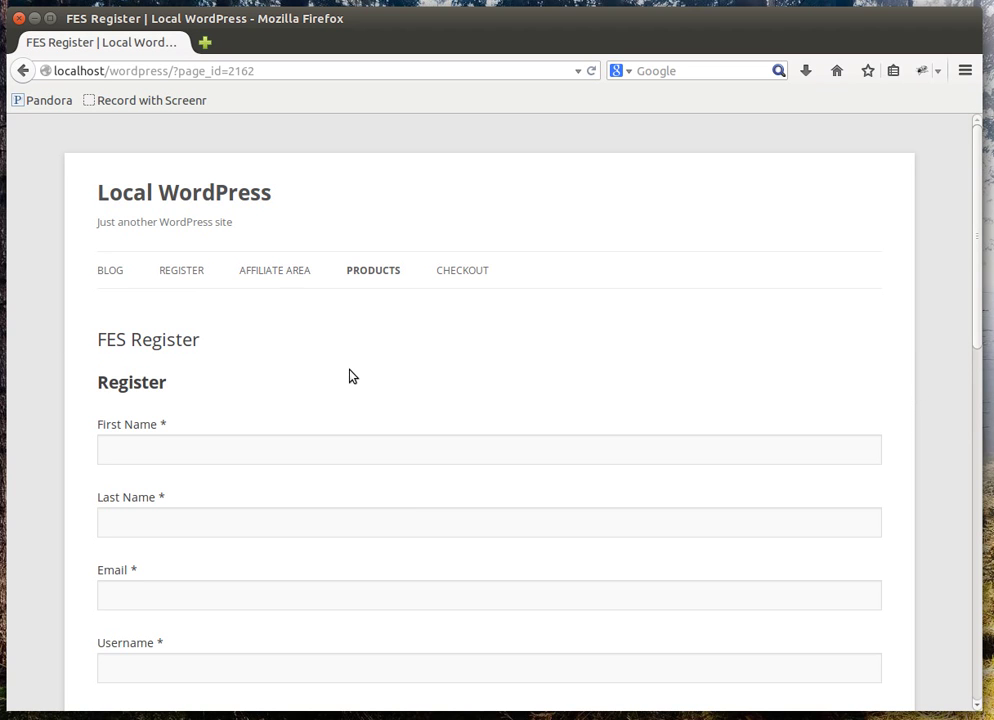
scroll(351, 376, "down", 4)
scroll(697, 384, "down", 8)
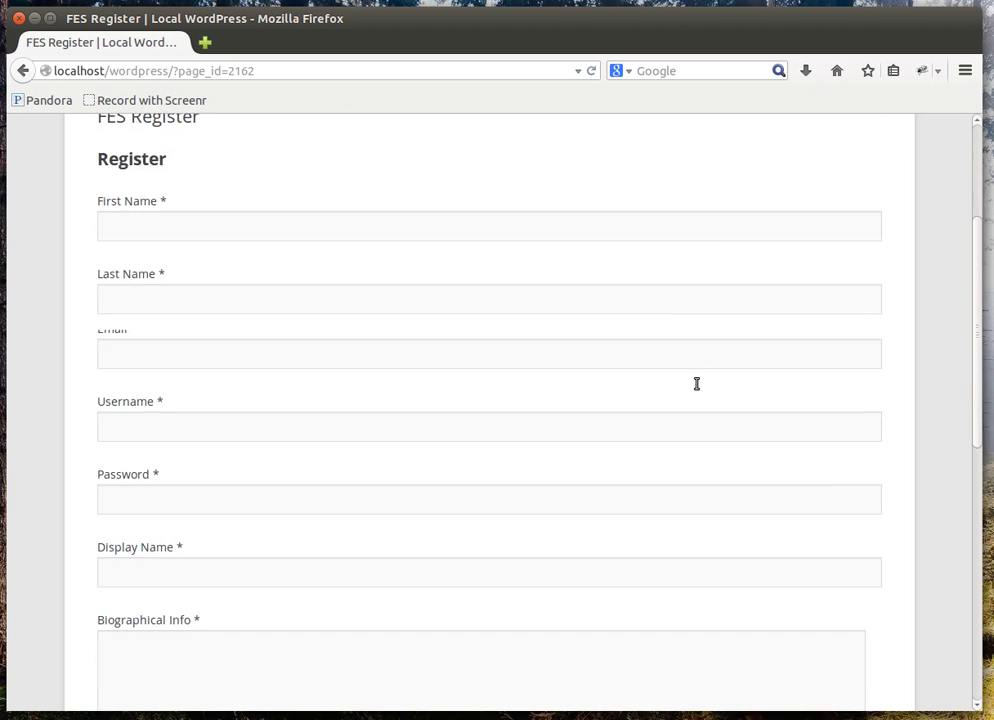
scroll(241, 536, "up", 12)
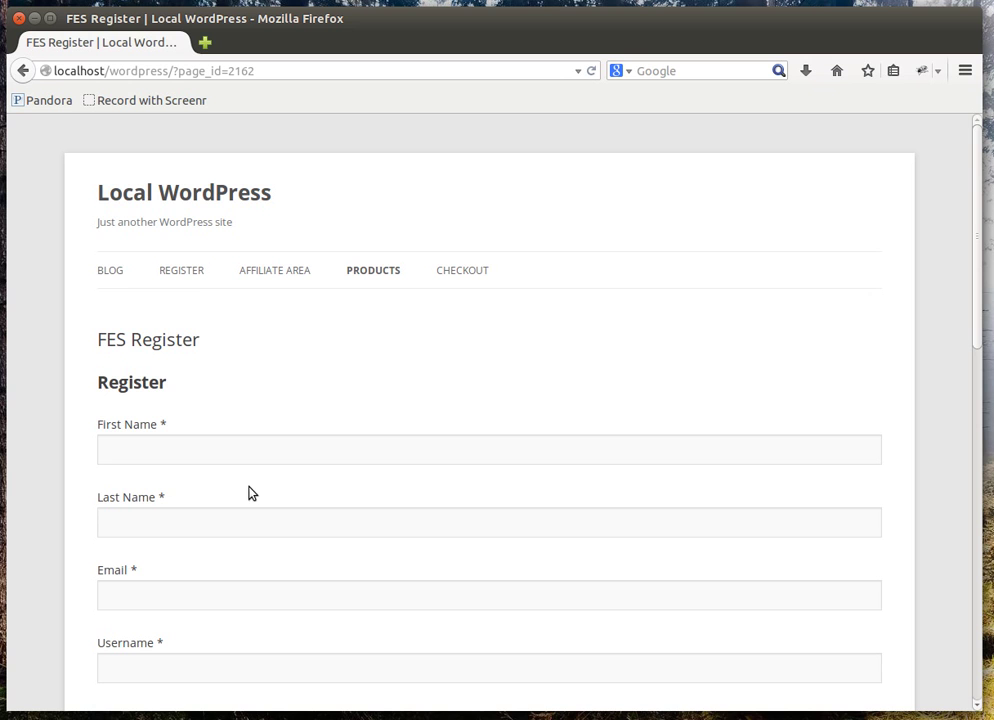
key("alt+Tab")
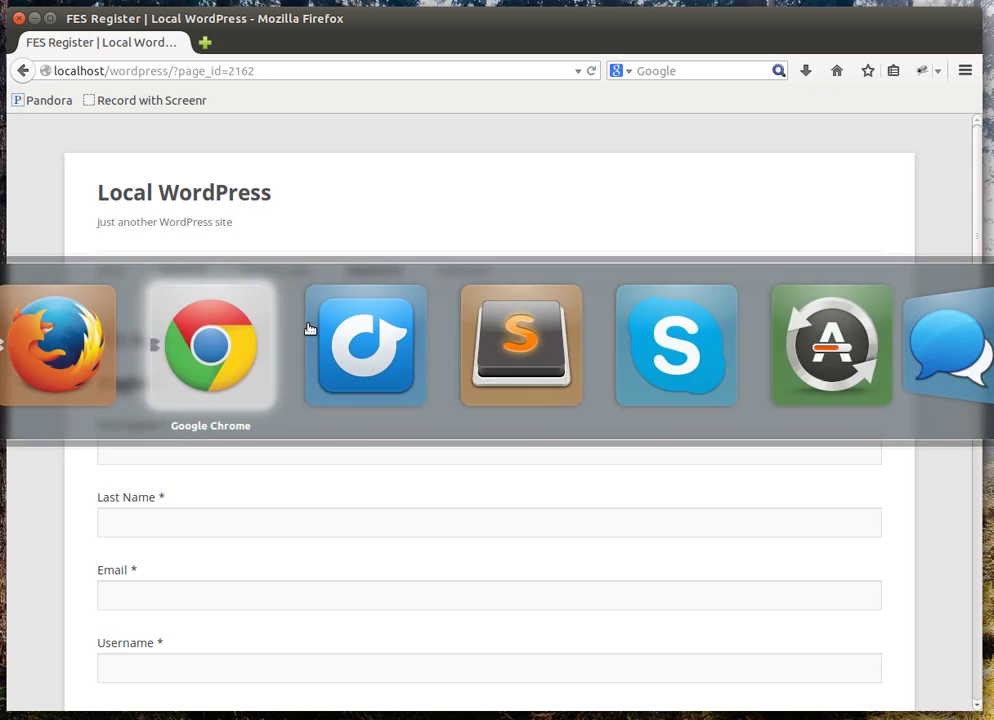
Step: Search the site's Pages list for 'fes'
left_click(57, 228)
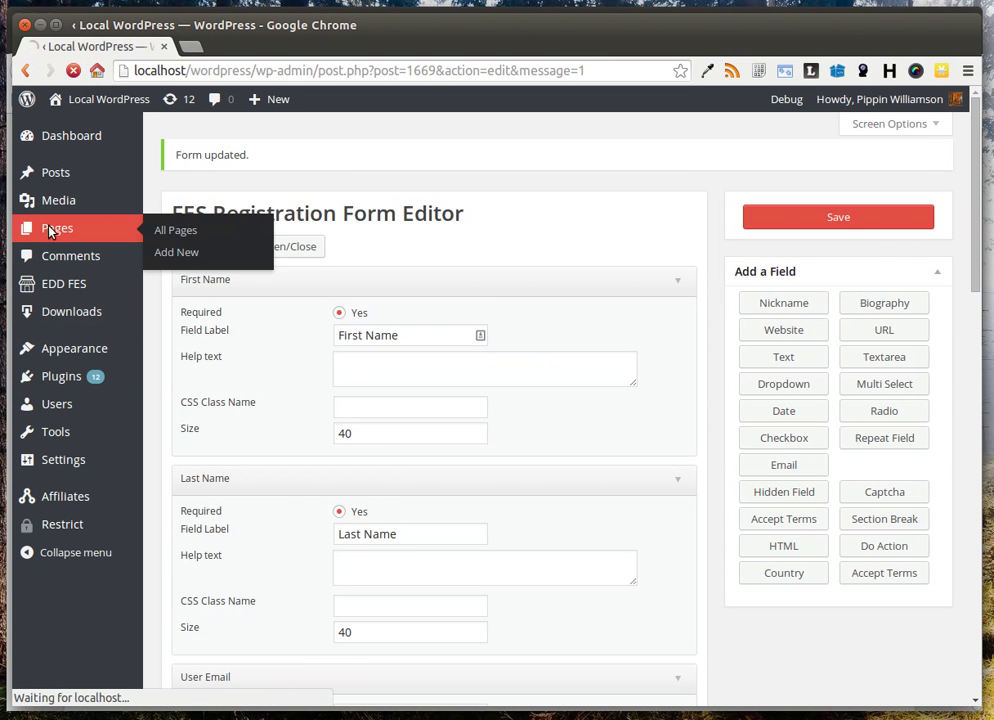
left_click(780, 170)
type("fes")
key("Return")
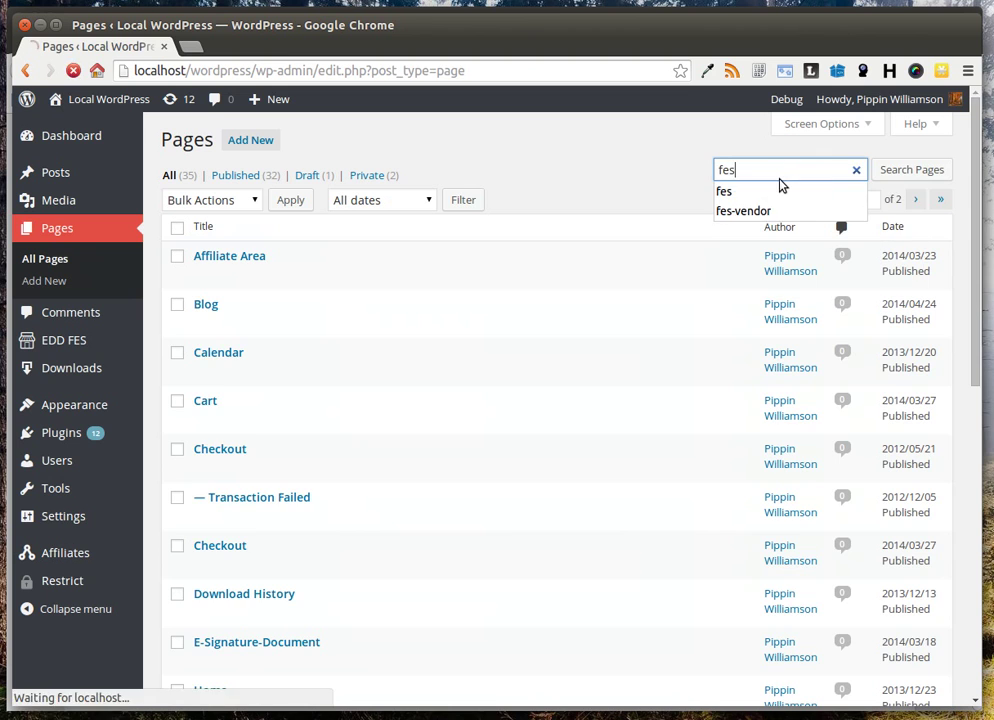
Step: Open FES Register for editing and inspect its [fes_registration_form] shortcode
left_click(237, 255)
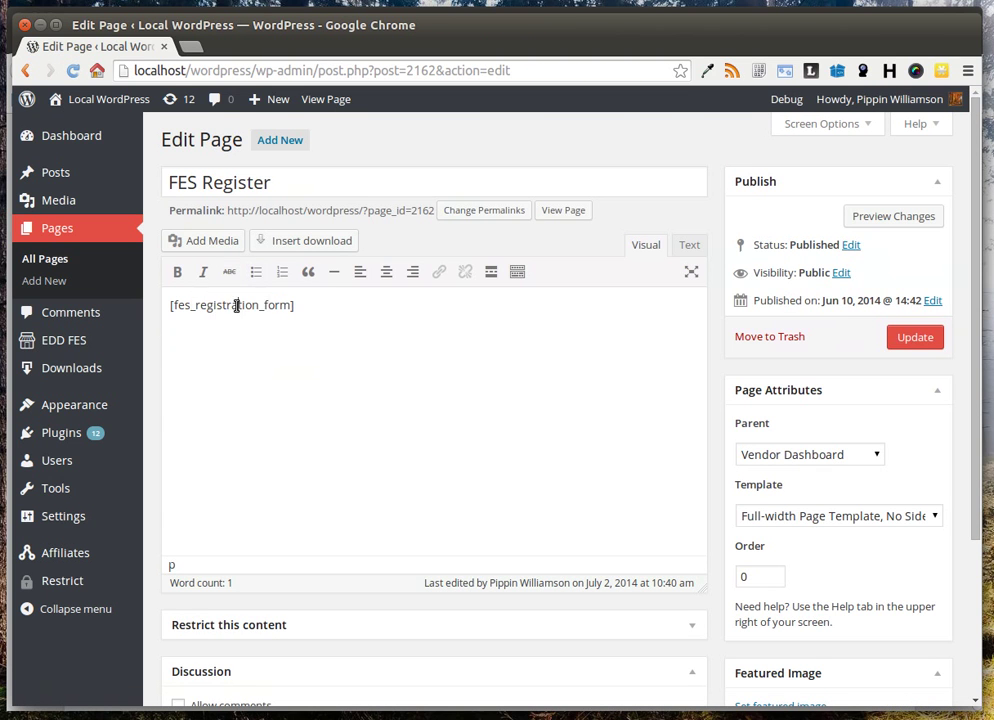
triple_click(237, 304)
left_click(432, 371)
key("alt+Tab")
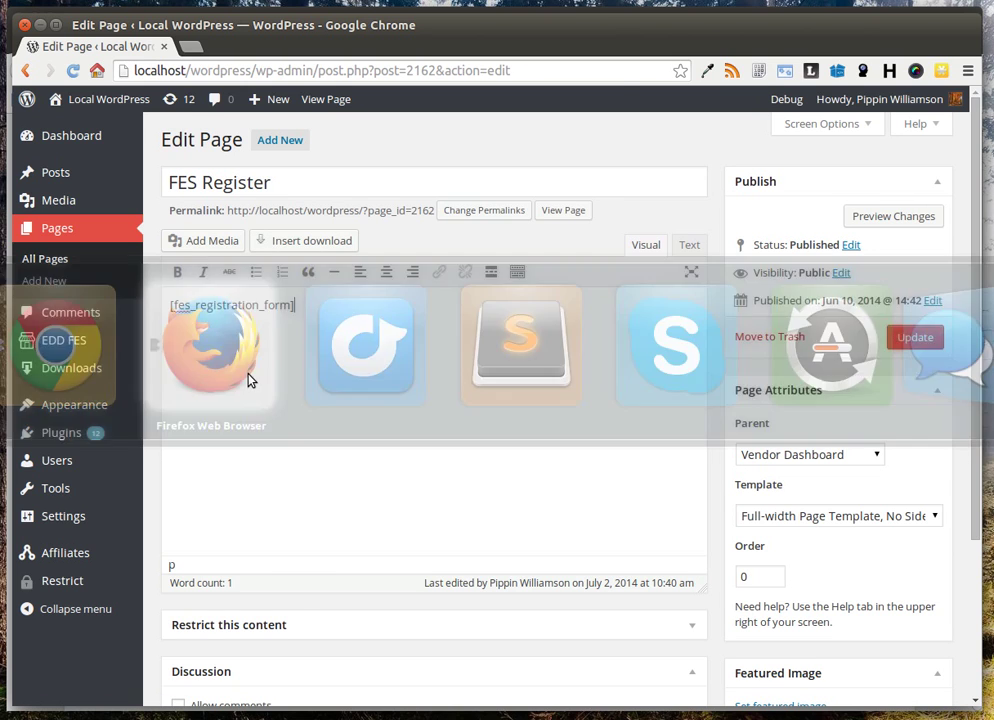
Step: Try submitting the live registration form empty, then go to the Vendor Dashboard page
scroll(377, 348, "down", 10)
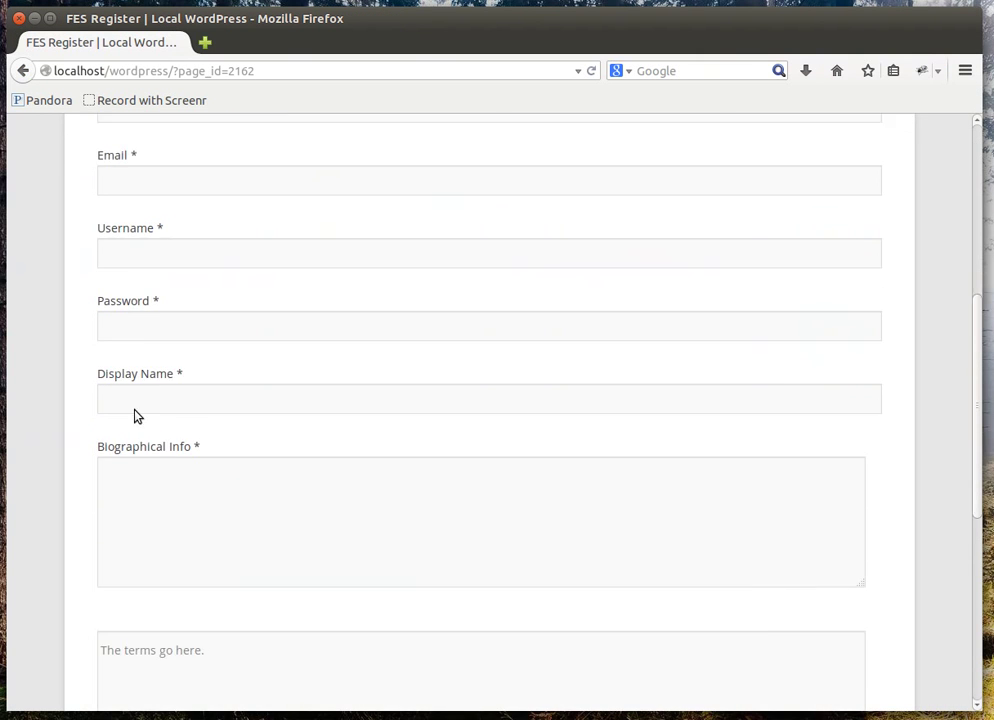
scroll(502, 492, "down", 3)
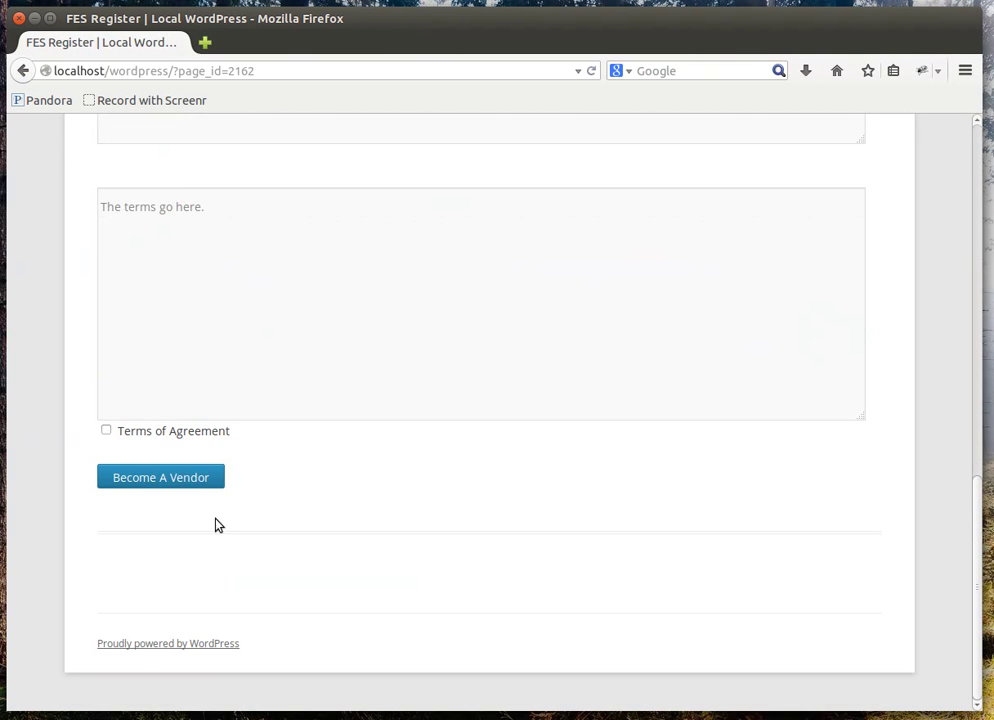
left_click(135, 480)
scroll(155, 346, "up", 3)
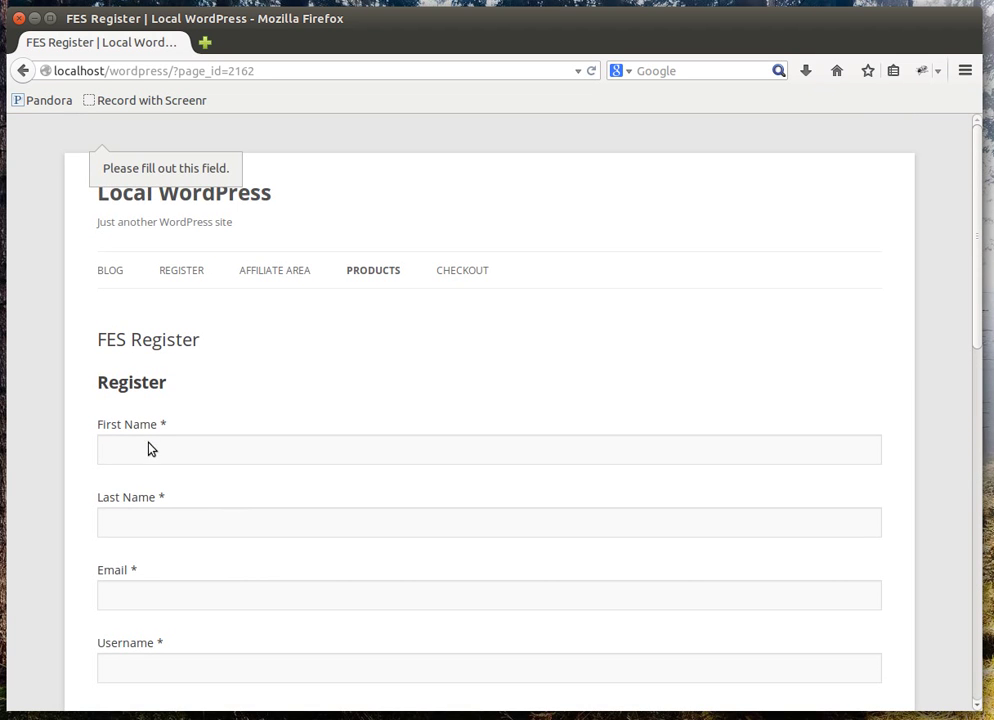
scroll(149, 460, "down", 3)
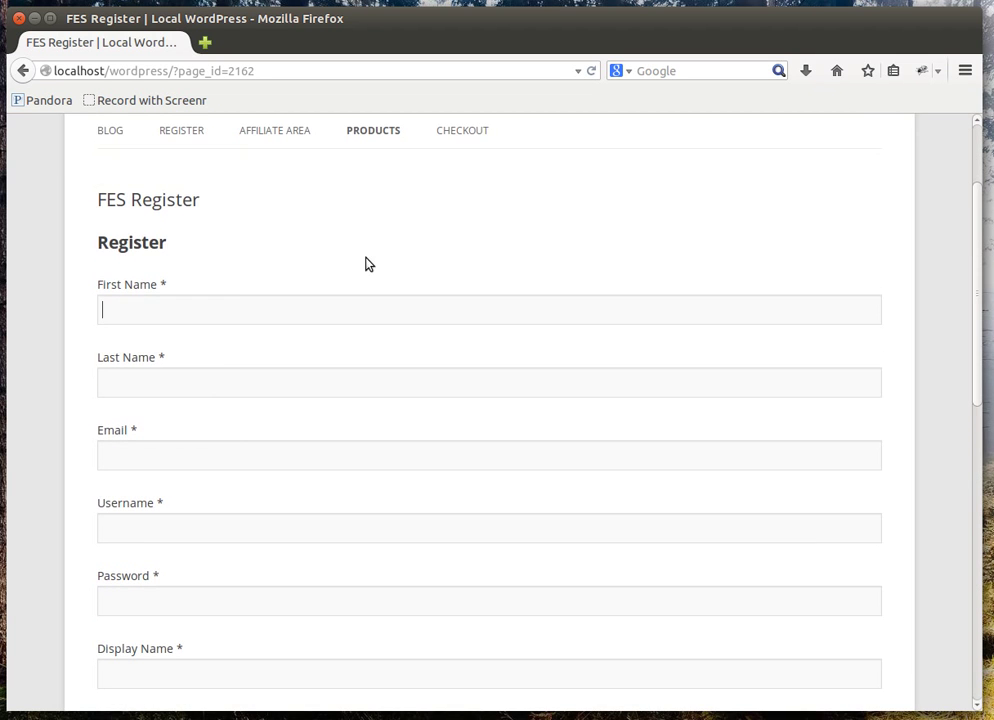
scroll(290, 404, "down", 3)
scroll(288, 414, "up", 6)
key("Tab")
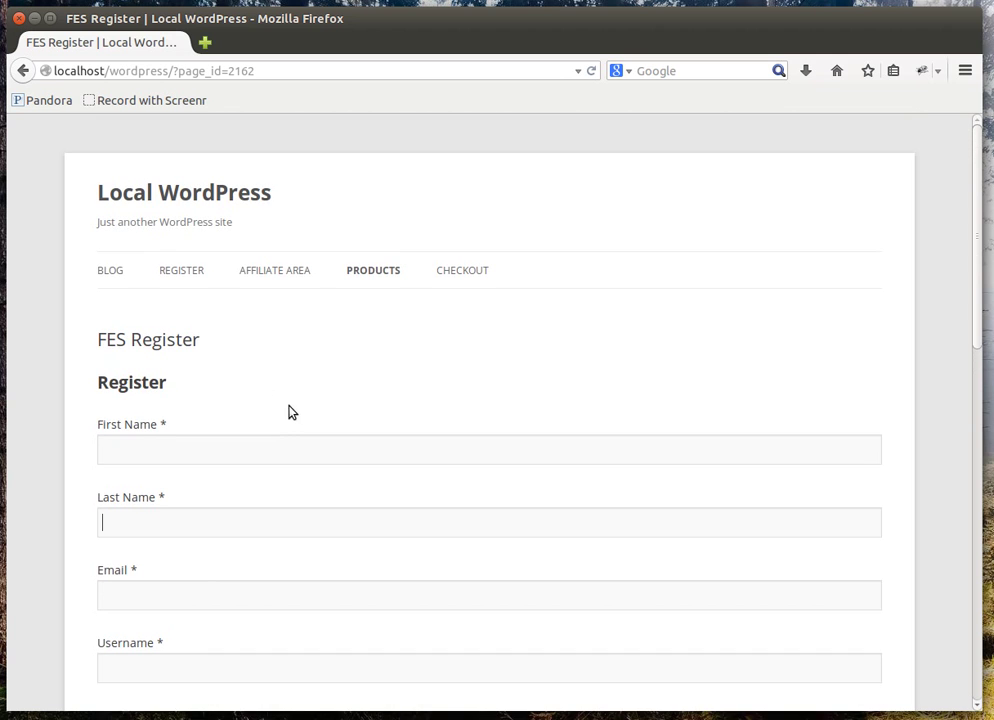
mouse_move(399, 262)
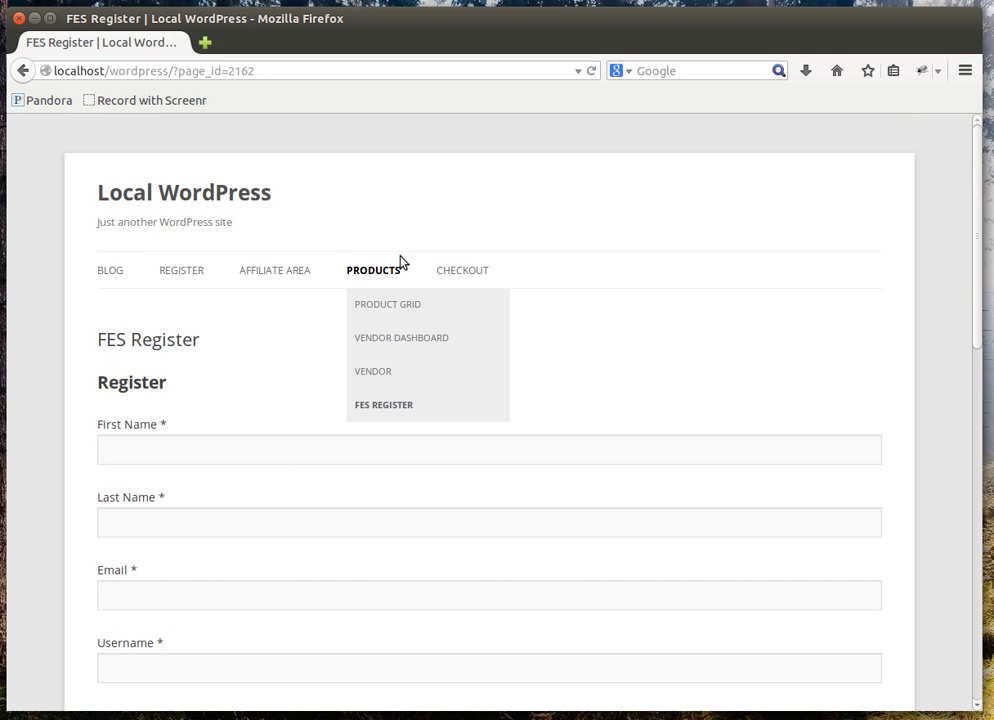
left_click(400, 340)
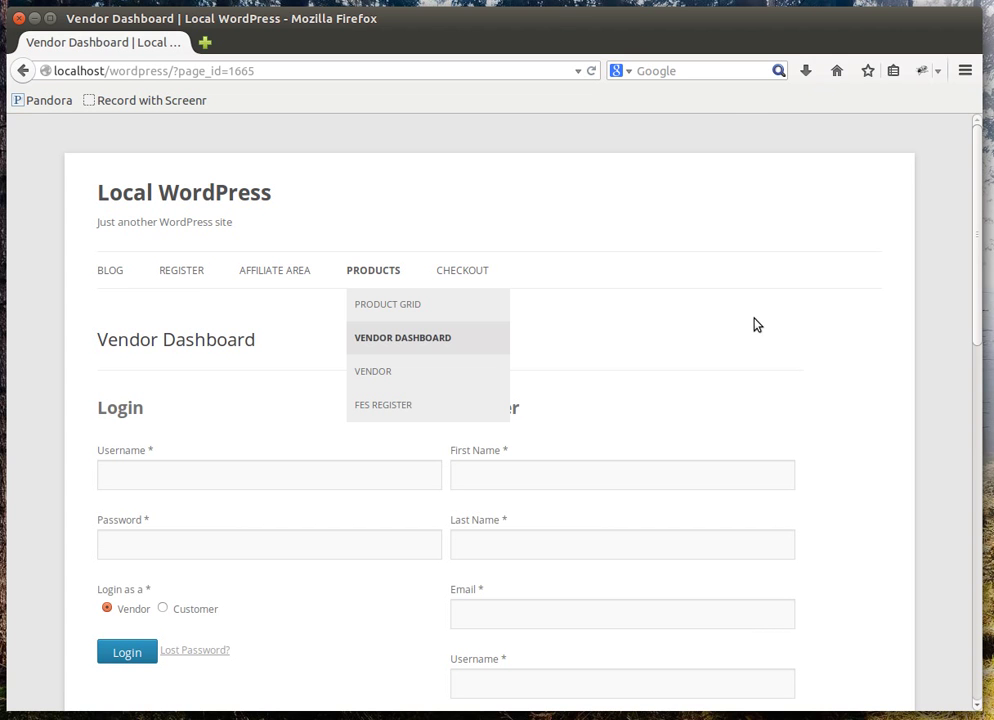
Step: Open the site in a new Chrome tab and go to the Vendor Dashboard
key("alt+Tab")
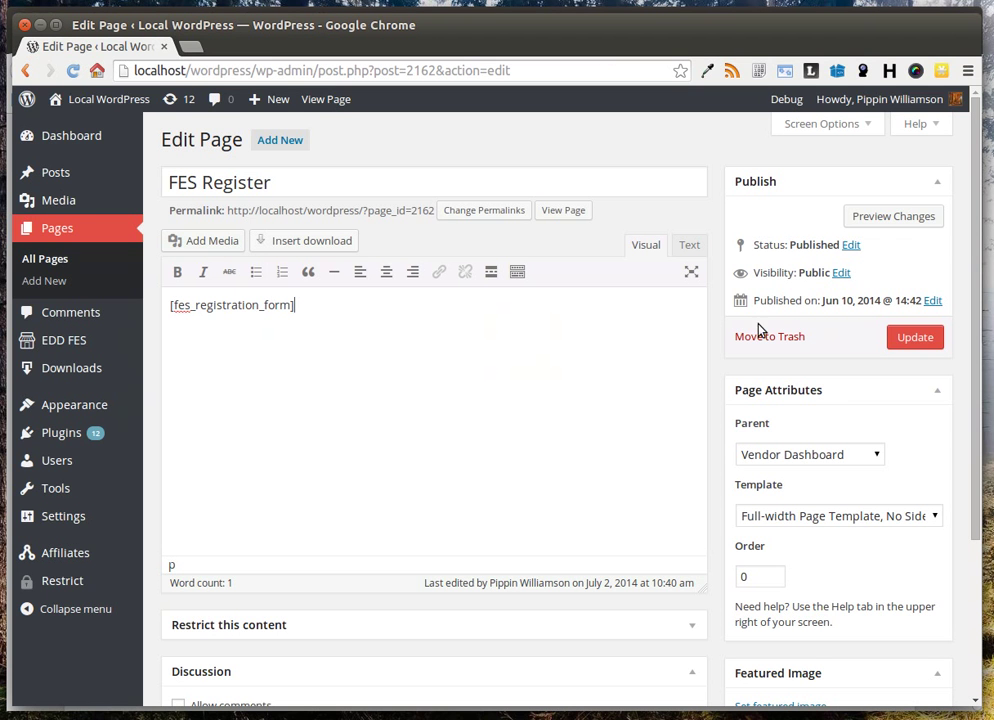
middle_click(75, 100)
key("ctrl+Tab")
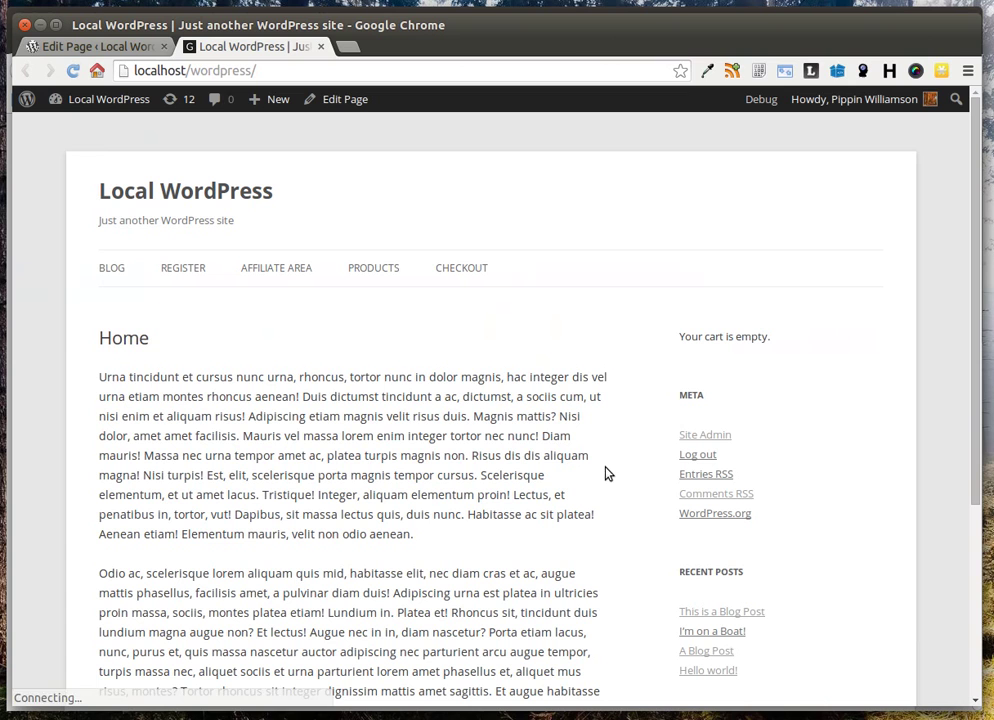
mouse_move(390, 276)
left_click(404, 338)
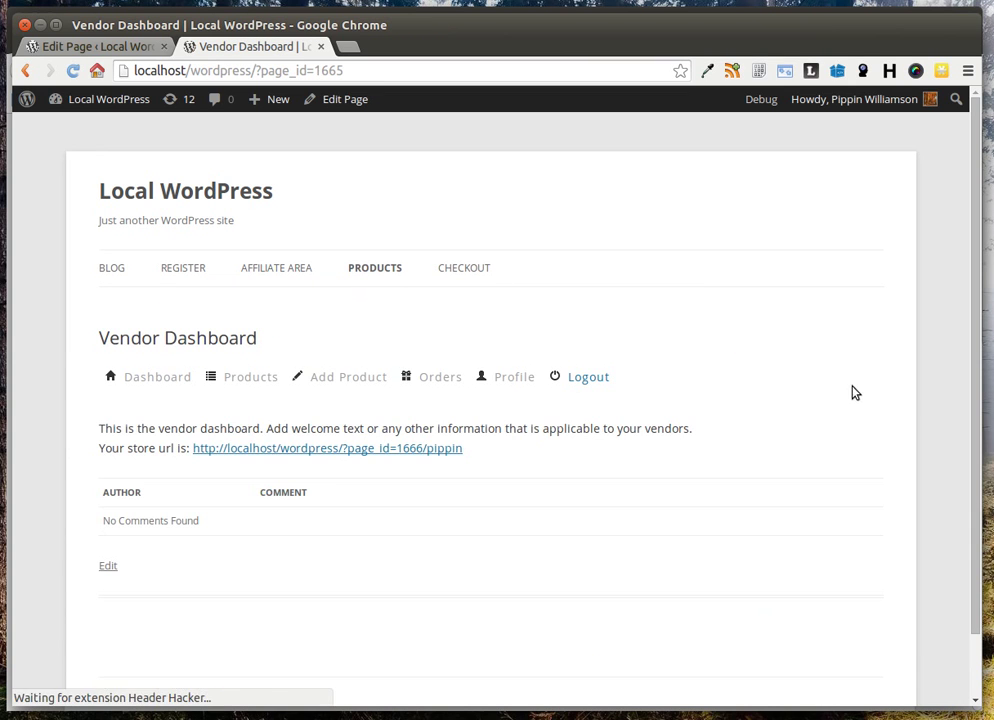
Step: View the logged-in vendor's Products, Orders and Profile pages
left_click(239, 379)
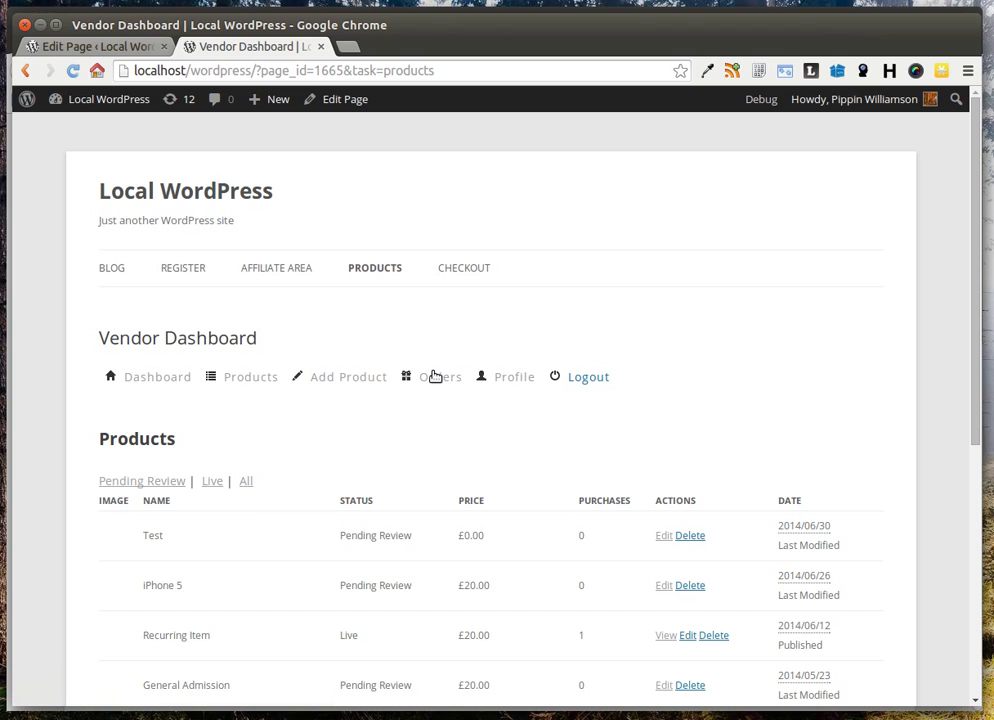
left_click(432, 377)
left_click(511, 380)
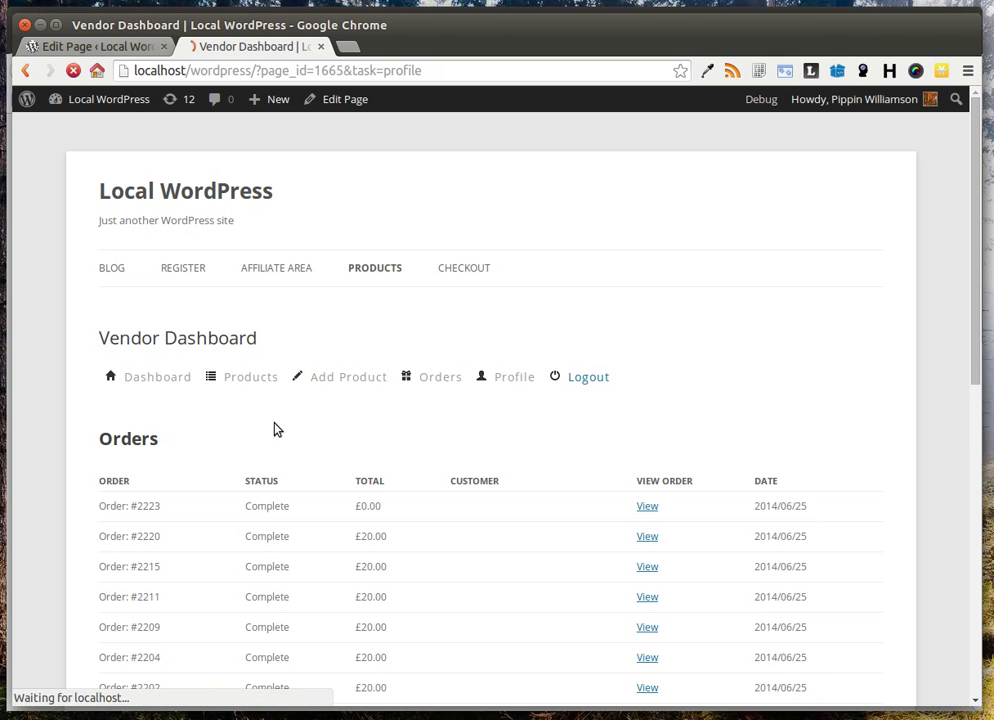
key("alt+Tab")
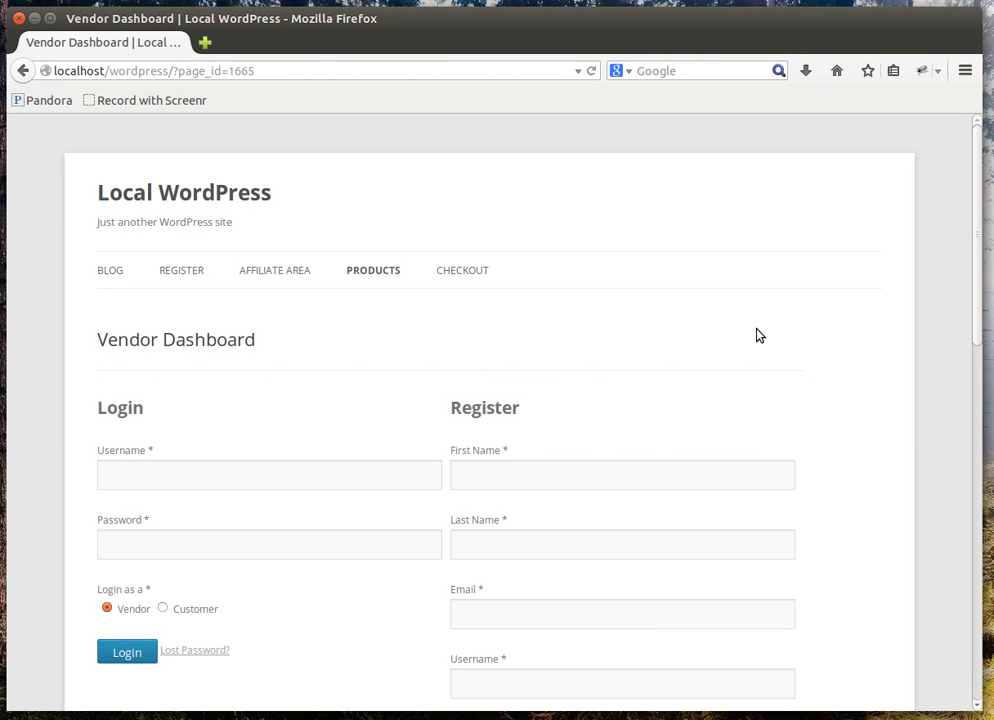
Step: Scroll the Vendor Dashboard register form to check its Biographical Info and terms fields
scroll(901, 418, "down", 3)
scroll(903, 419, "up", 3)
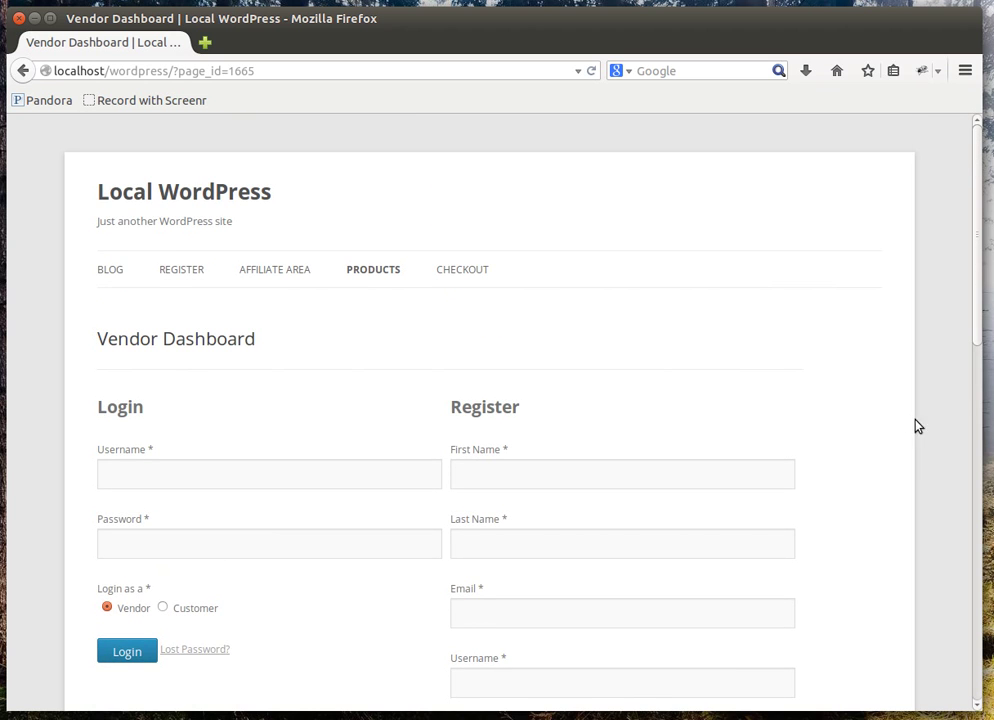
scroll(925, 450, "down", 2)
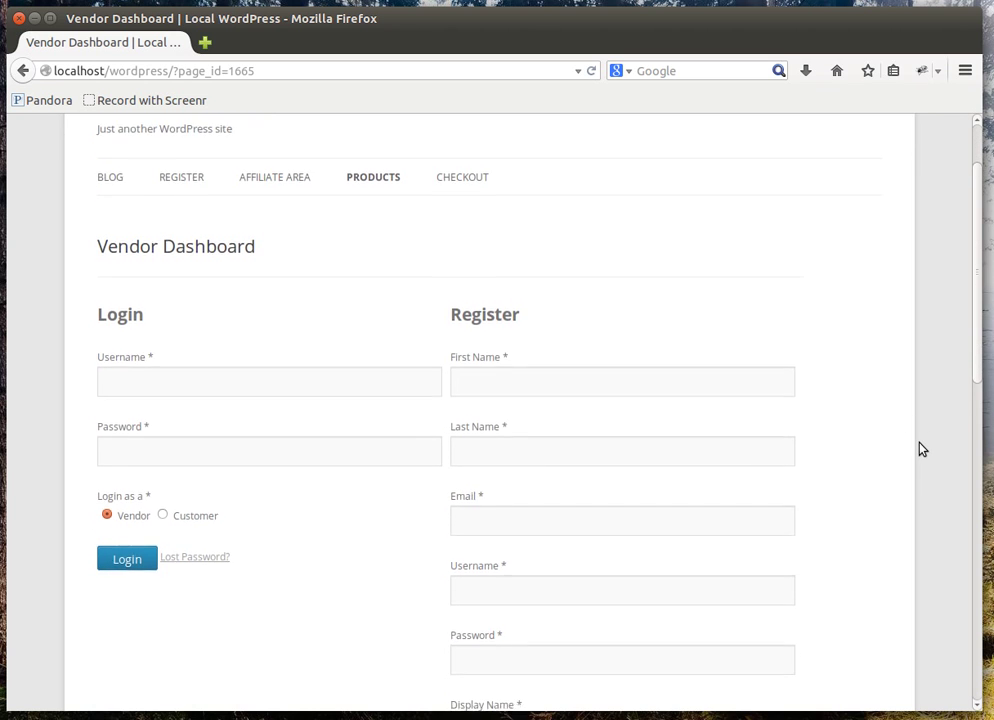
scroll(921, 449, "down", 2)
scroll(541, 324, "down", 6)
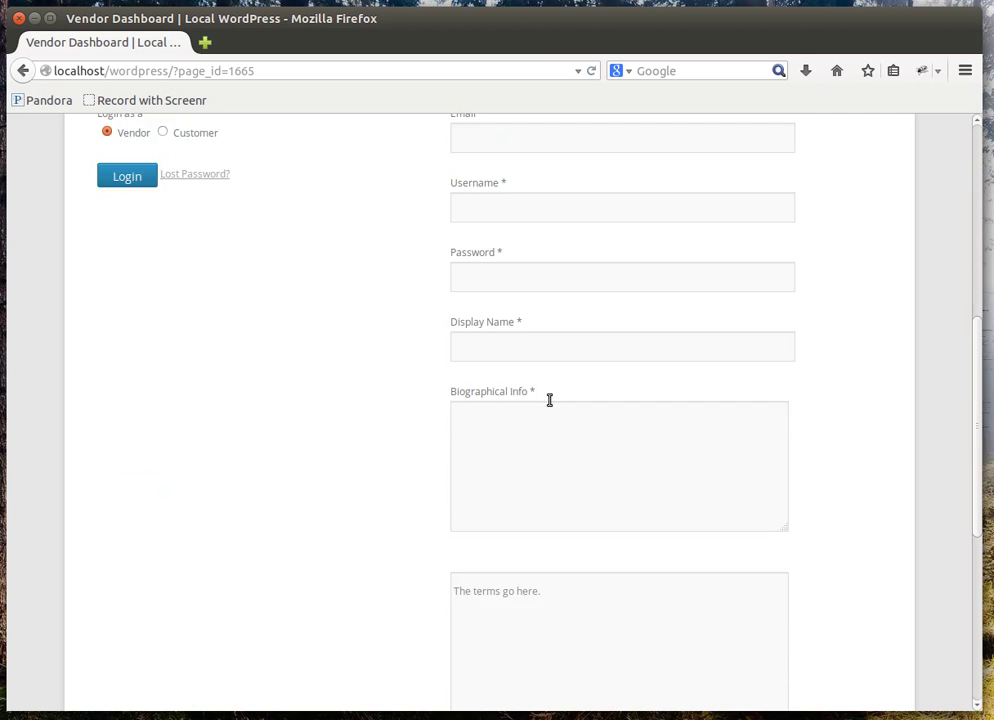
scroll(540, 596, "up", 10)
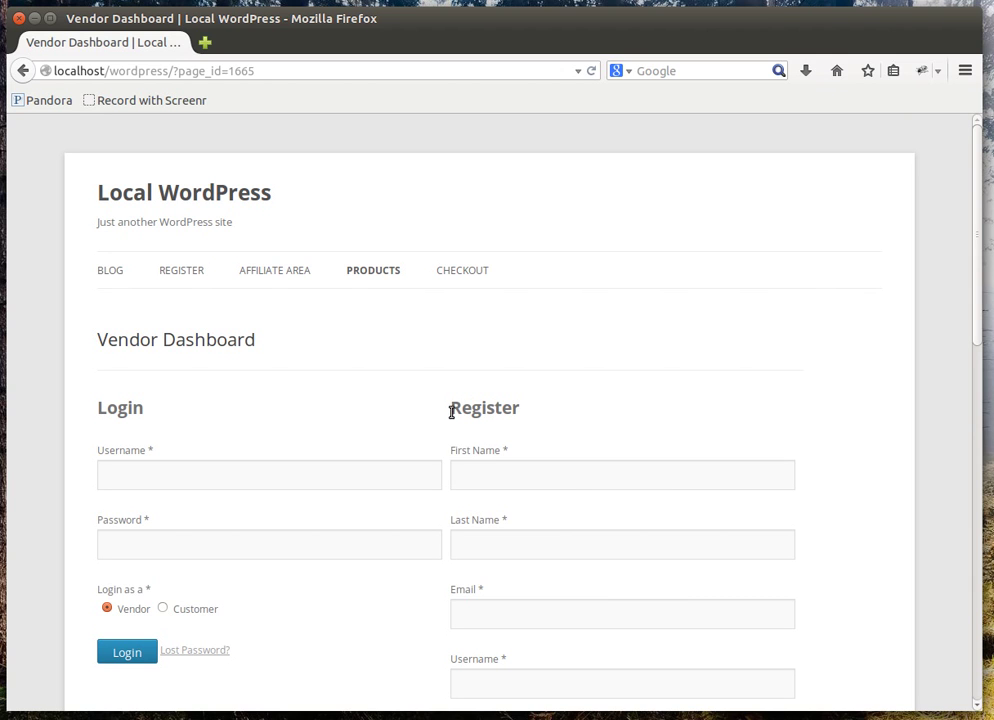
Step: Open the FES Register page from the Products menu and view its Biographical Info field
mouse_move(368, 262)
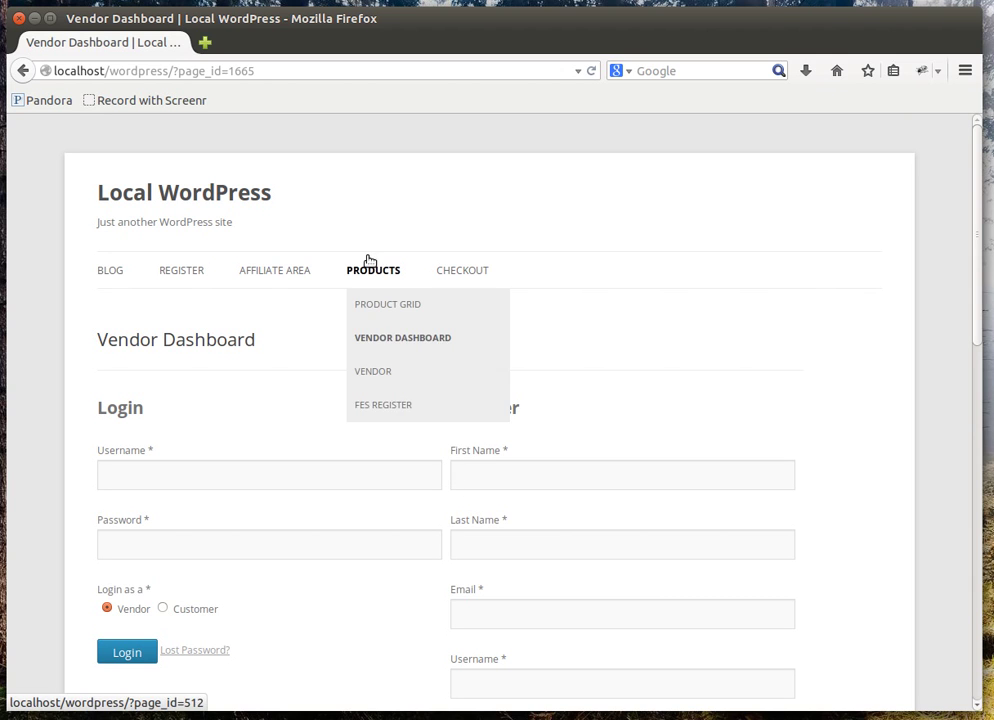
left_click(406, 405)
scroll(388, 357, "down", 3)
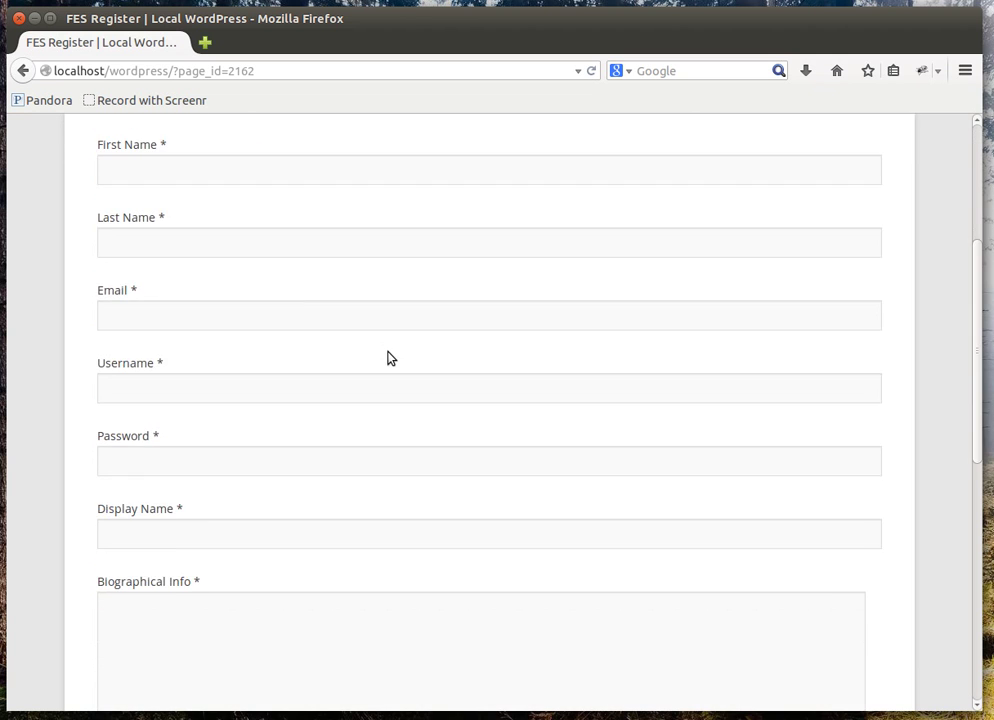
scroll(388, 357, "up", 3)
Step: Reopen the FES Registration Form editor in Chrome and collapse all fields
key("alt+Tab")
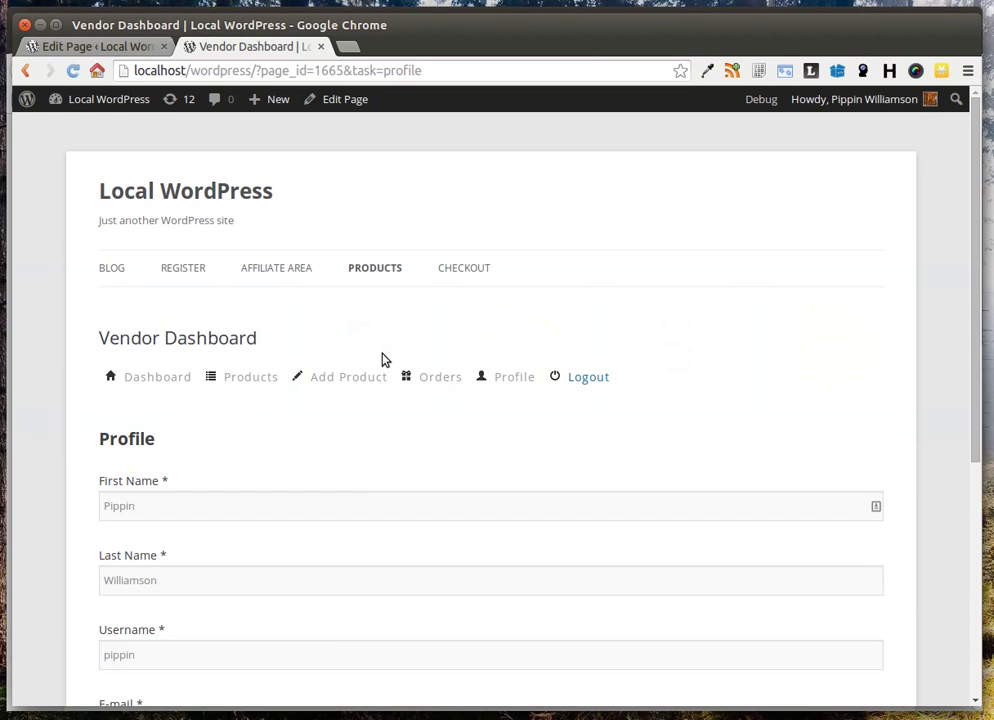
left_click(98, 47)
mouse_move(73, 343)
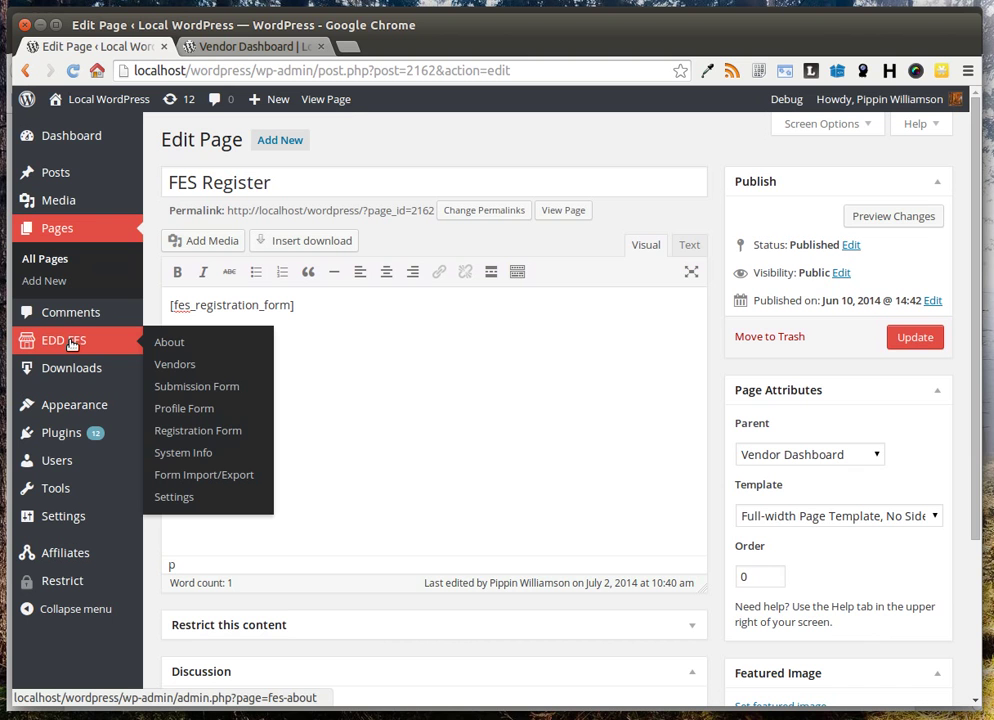
left_click(195, 430)
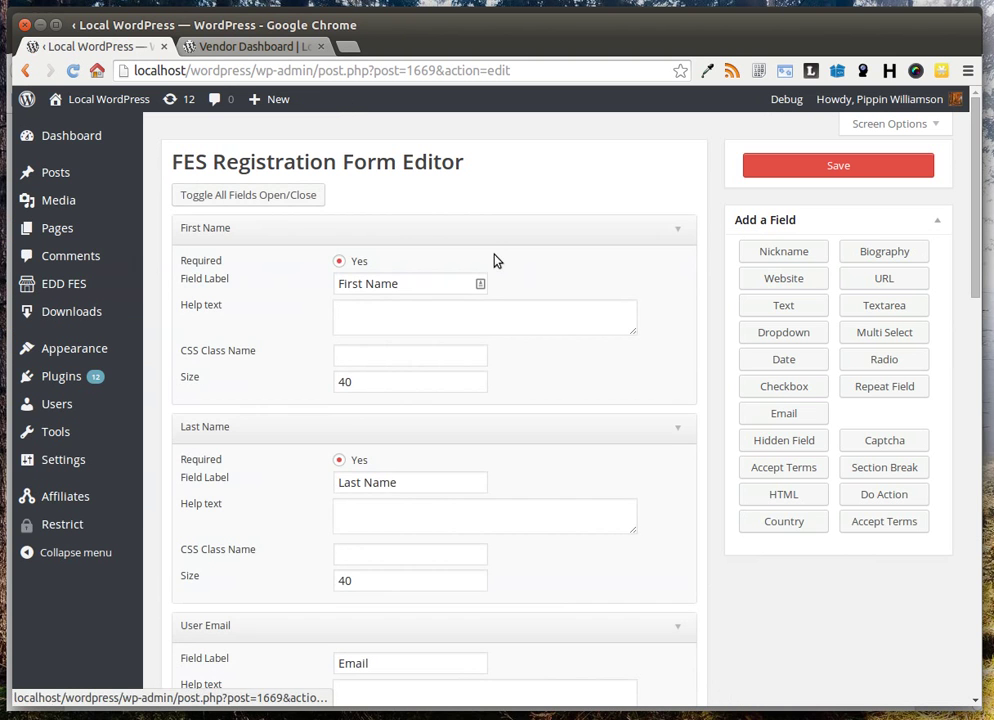
left_click(200, 193)
Step: Delete the Biographical Info field, confirm the removal, and save the form
left_click_drag(795, 492, 479, 526)
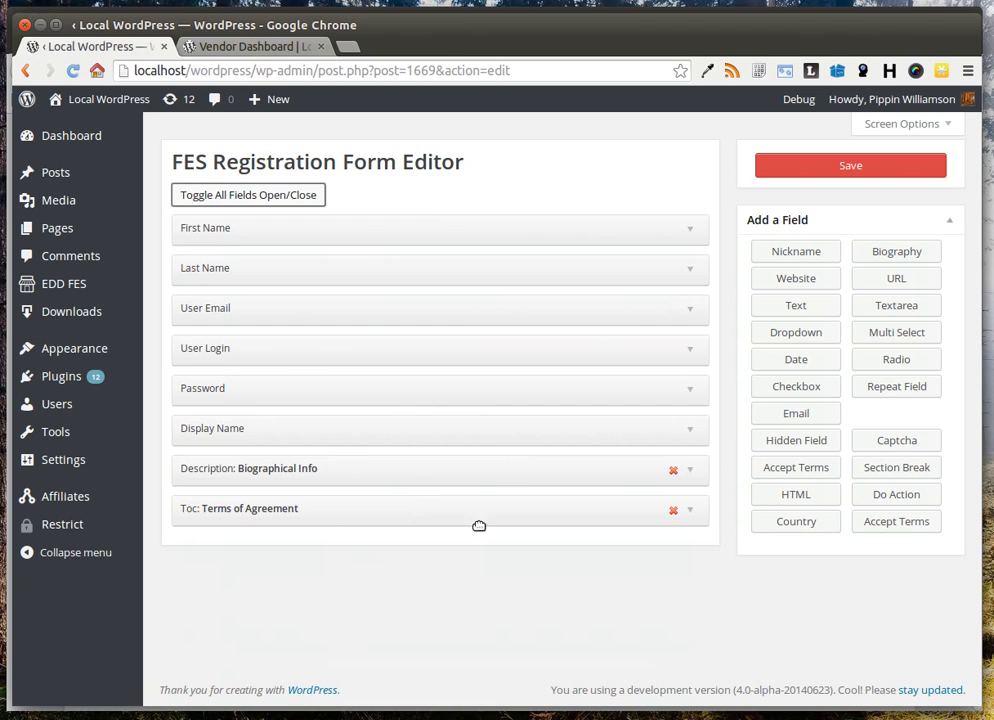
left_click(674, 472)
left_click(596, 177)
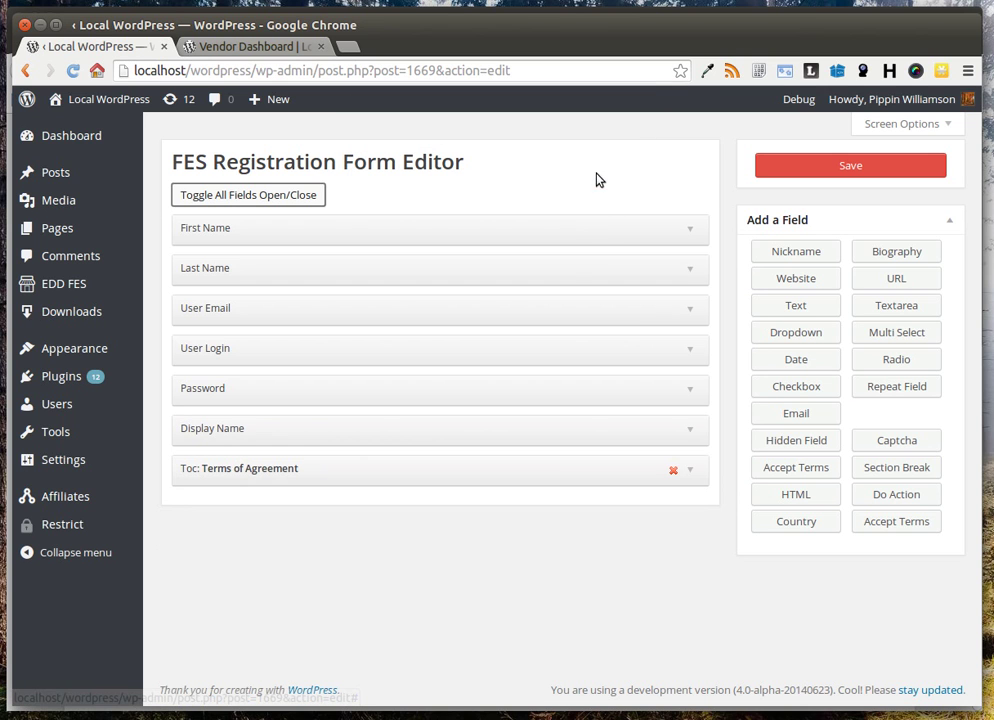
left_click(881, 163)
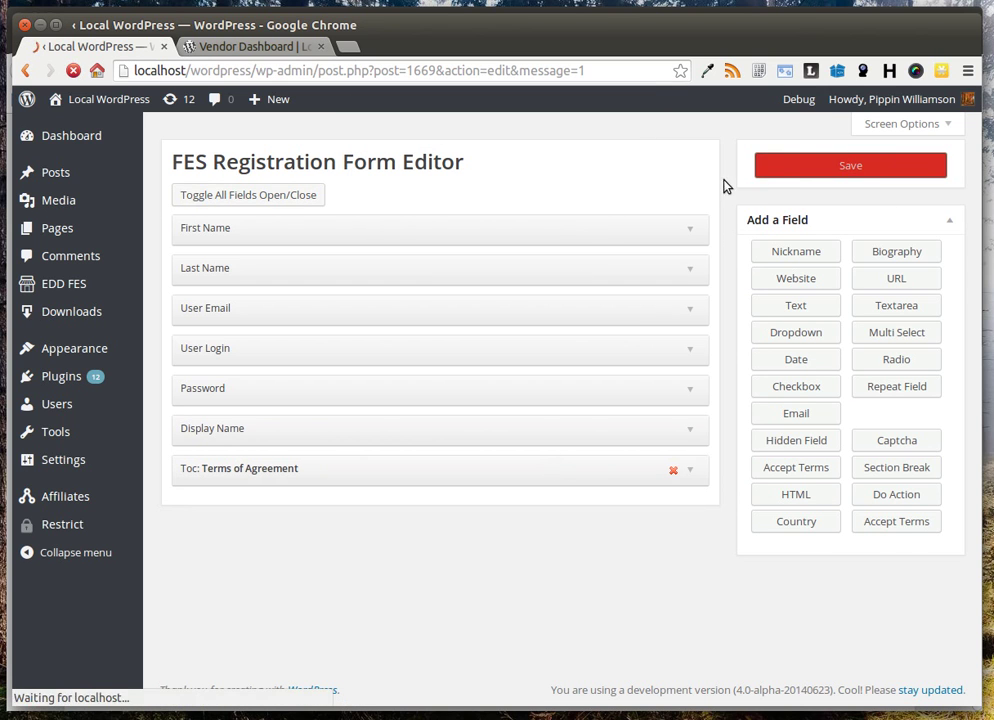